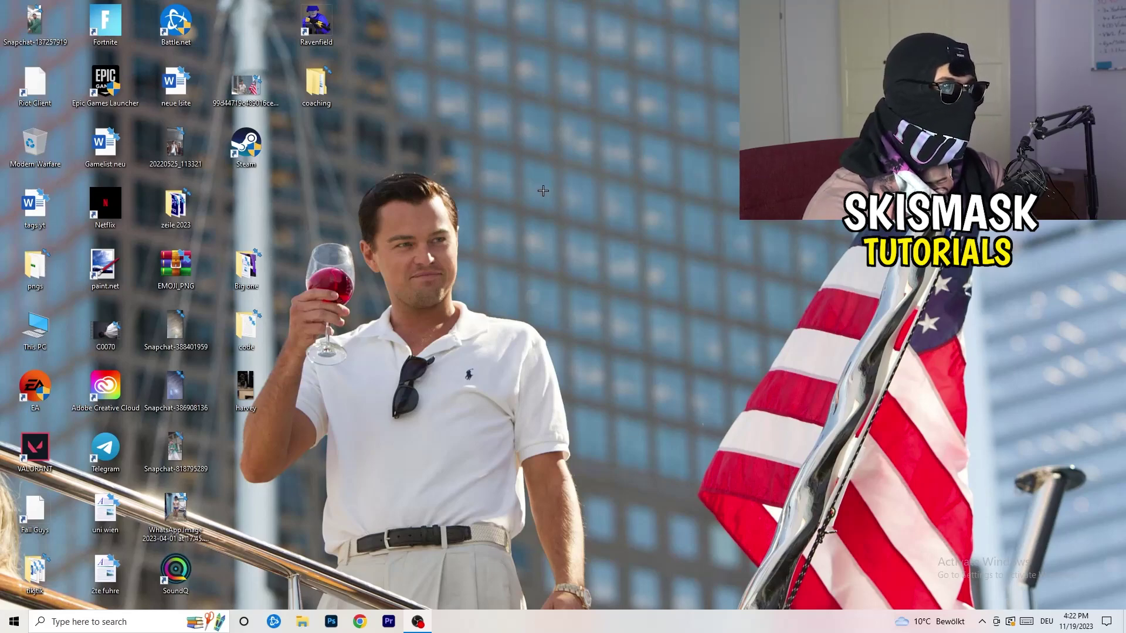
- Open Task Manager and maximize its window
drag(569, 630, 516, 629)
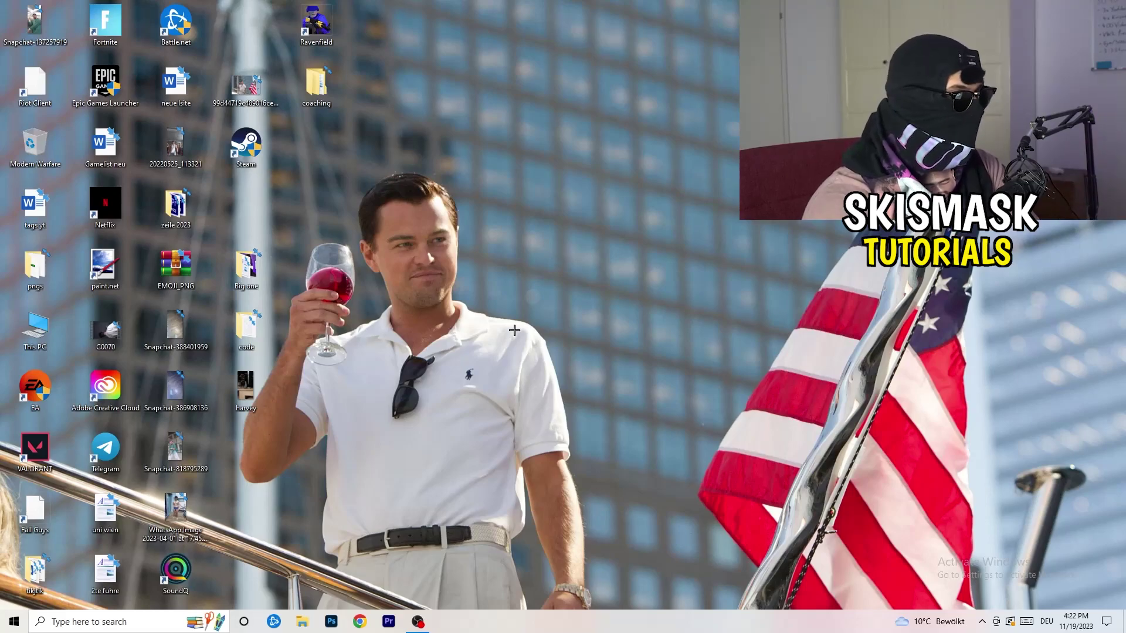
right_click(545, 631)
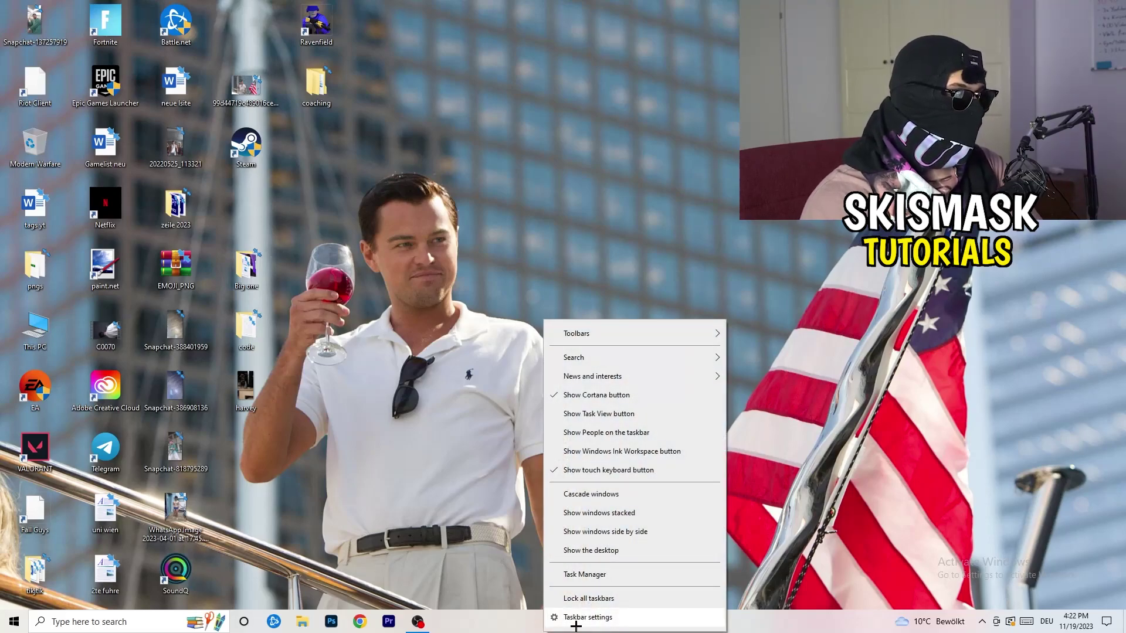
click(585, 574)
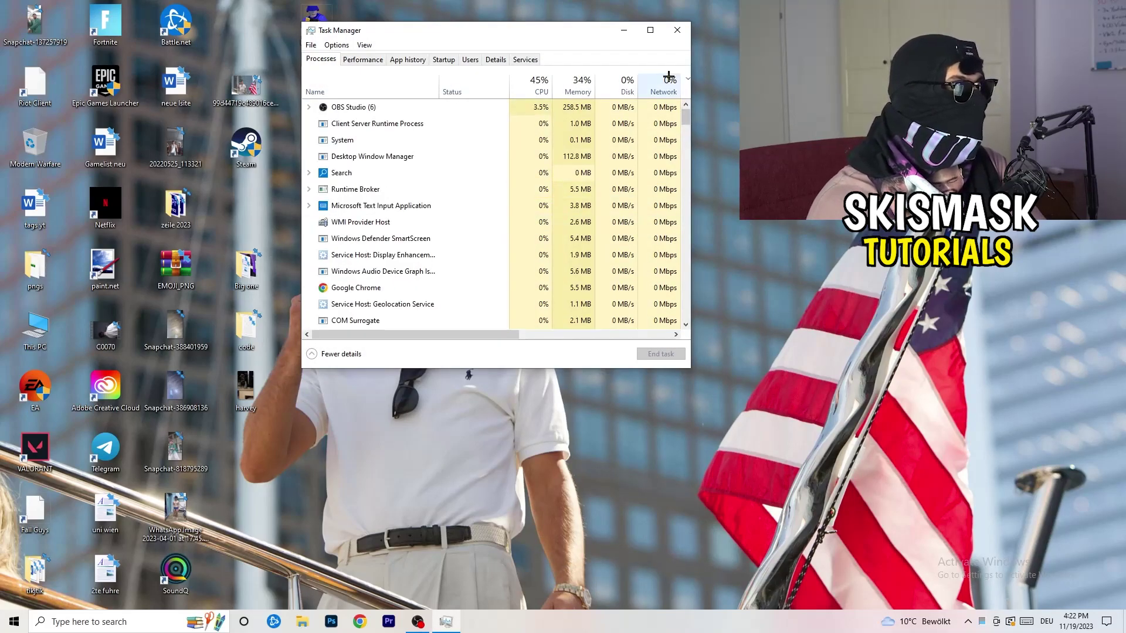
click(655, 29)
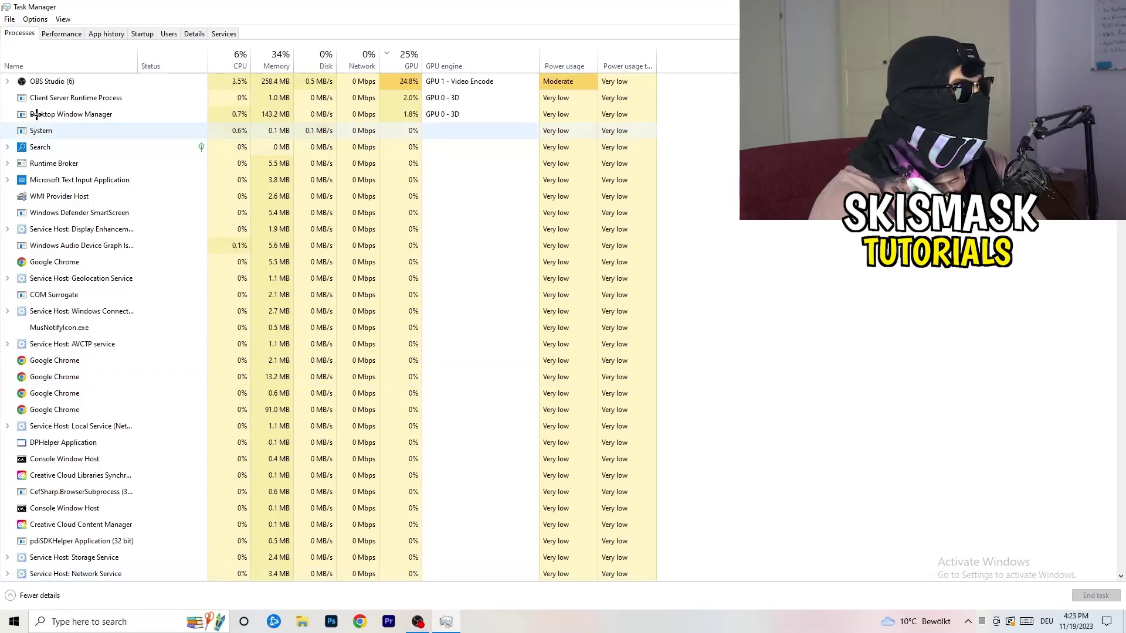
- Open Resource Monitor from Task Manager's Ethernet performance view, maximize it, and show the actions available for conhost.exe
click(69, 35)
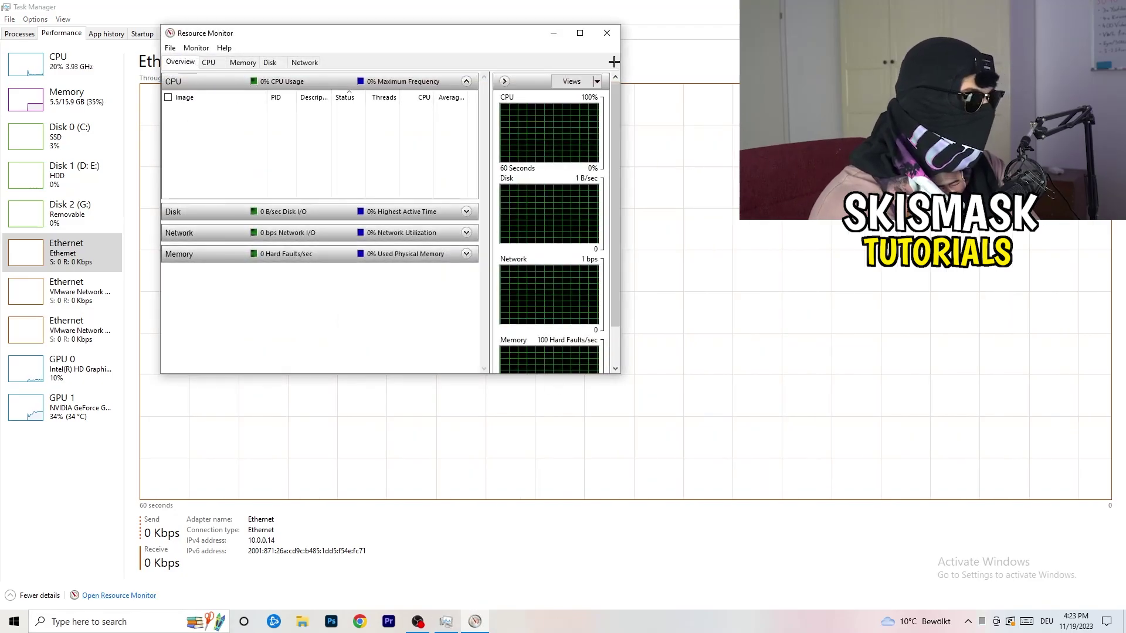
click(577, 30)
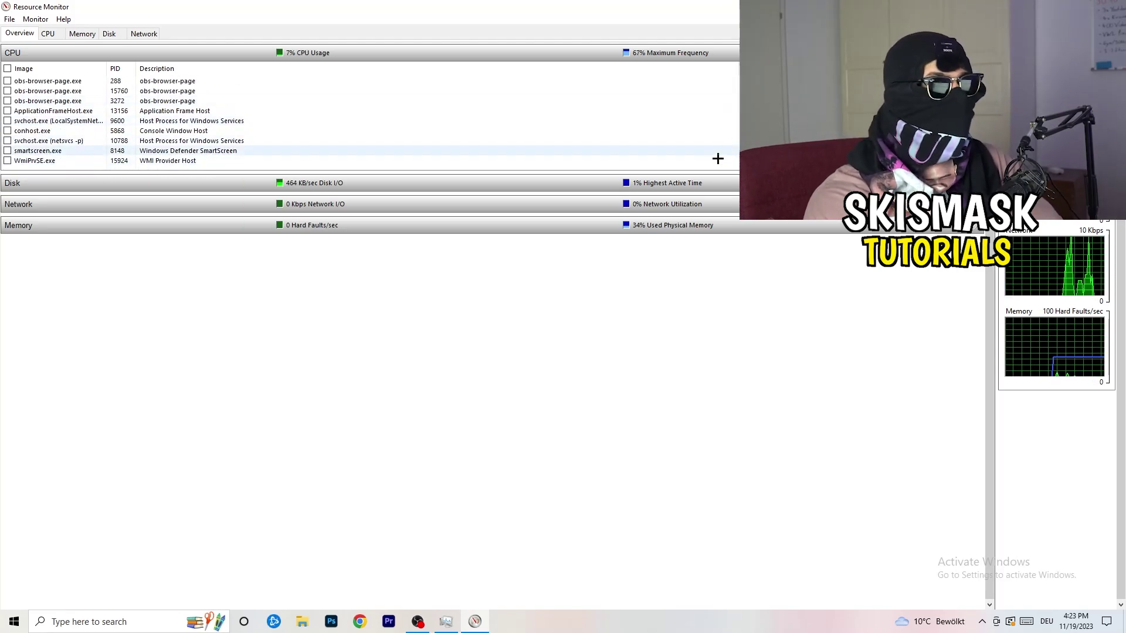
right_click(670, 132)
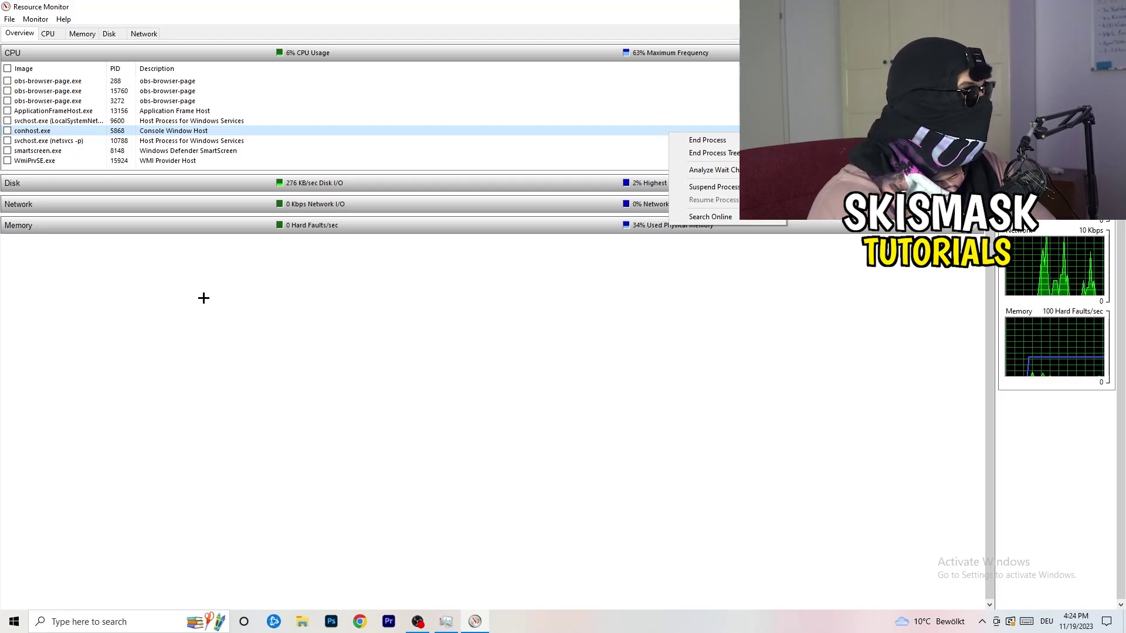
- Examine the processes with network activity and the resource overview in Resource Monitor
click(147, 34)
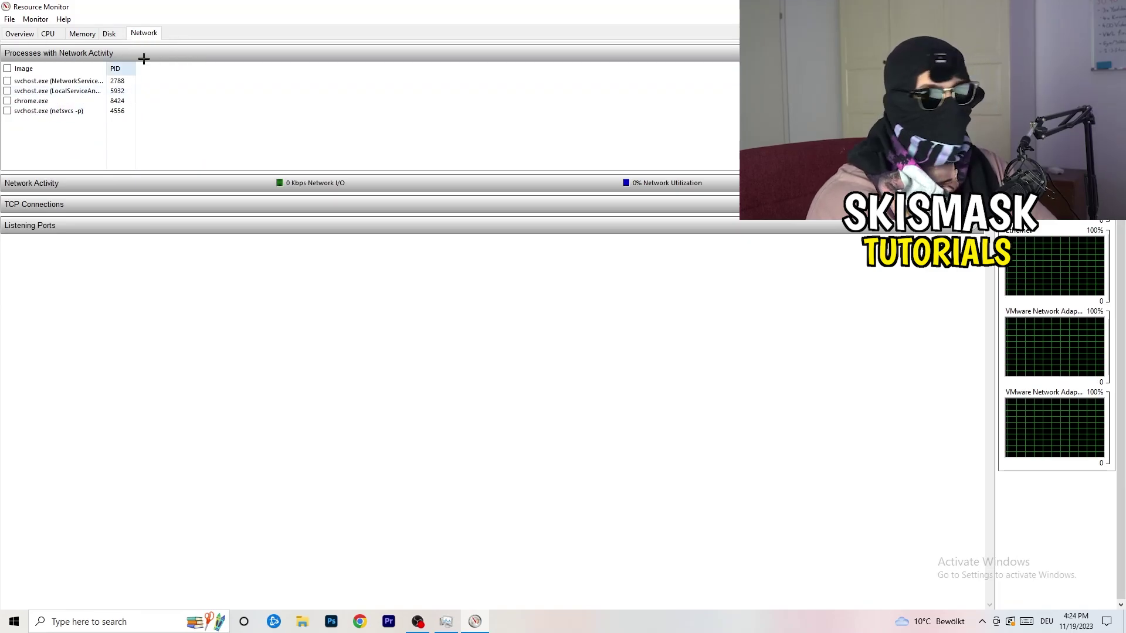
click(20, 33)
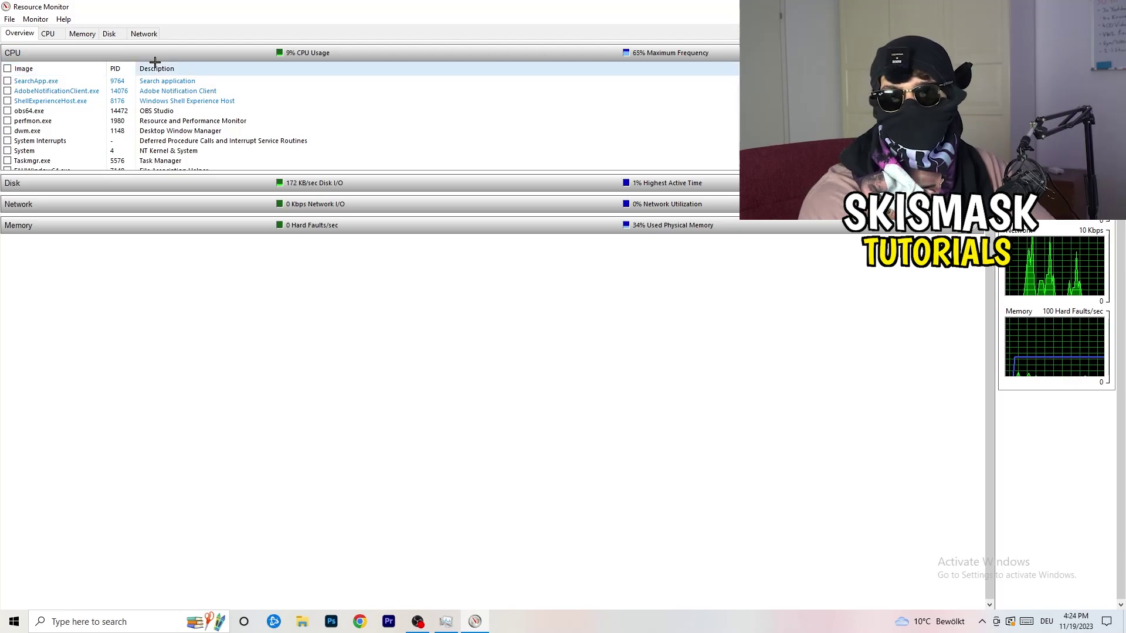
click(144, 34)
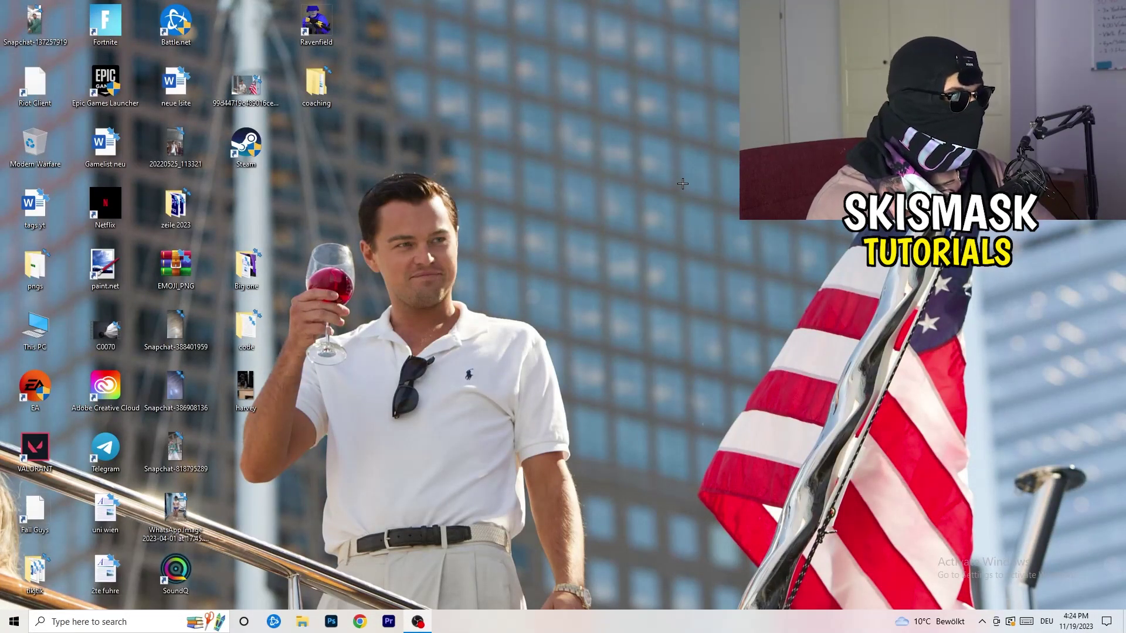
- Open the Network & Internet status page in Windows Settings
click(14, 622)
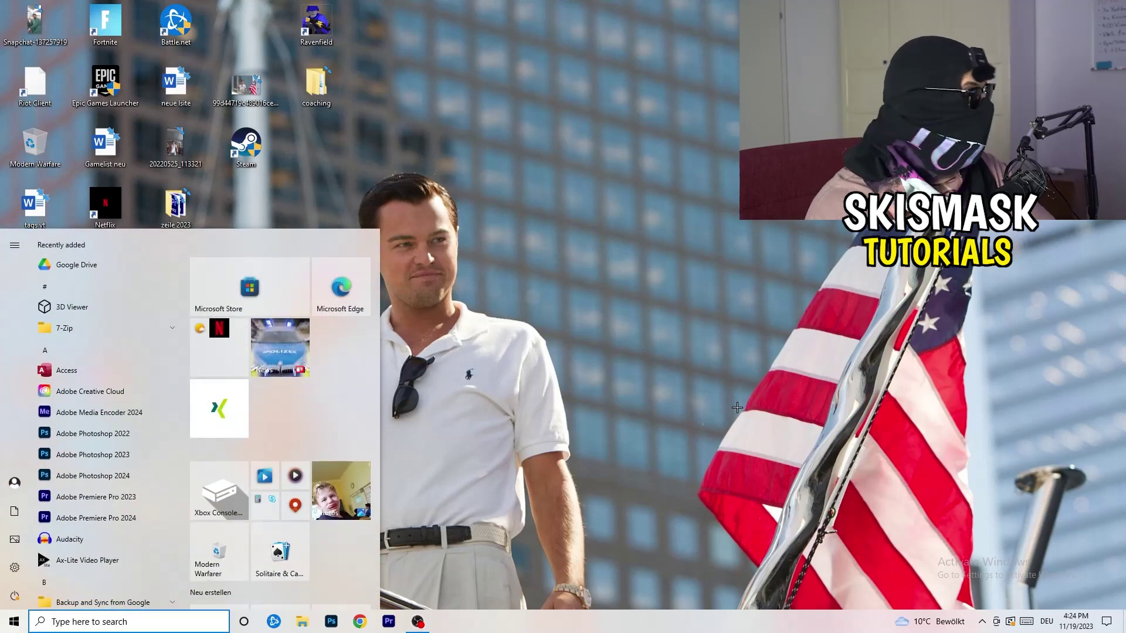
key(super+i)
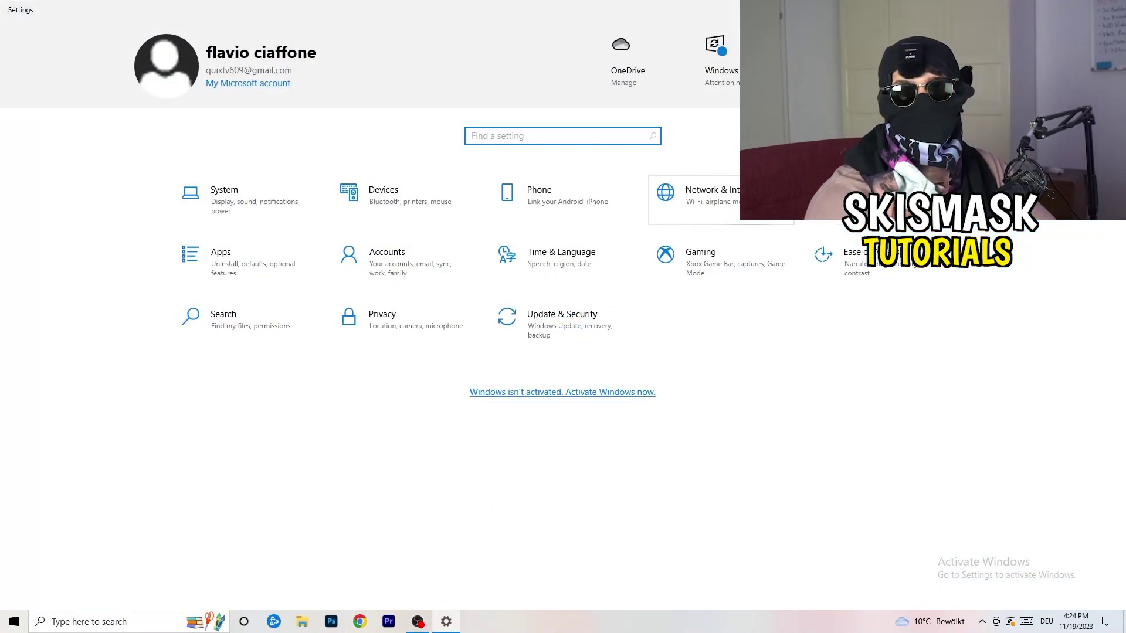
click(722, 200)
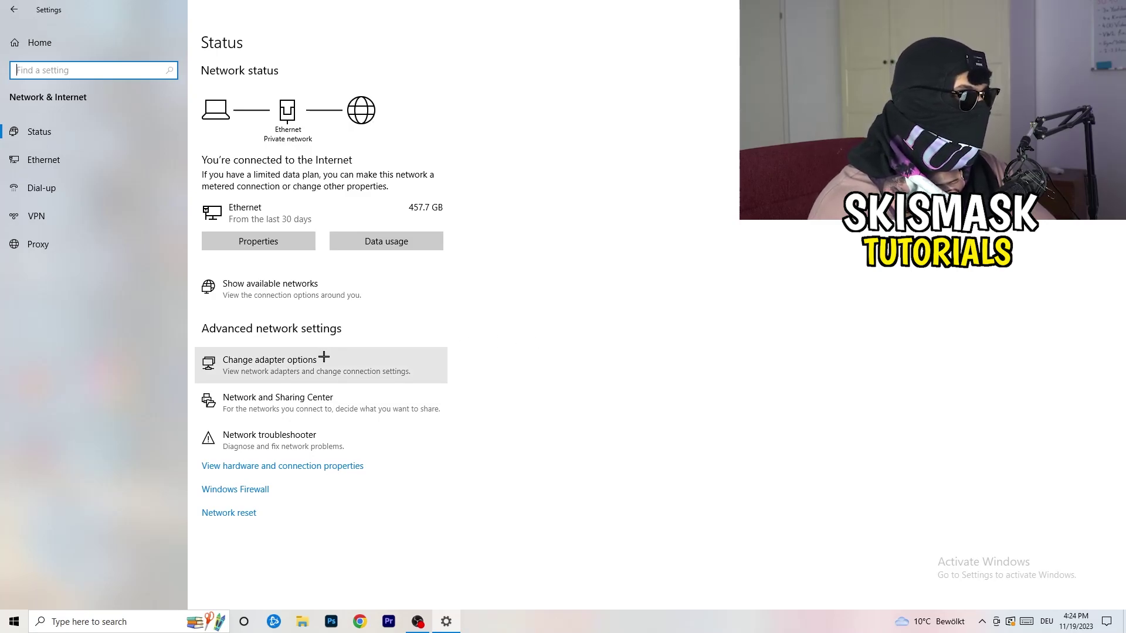
- Try to diagnose all network adapters with the Network troubleshooter, closing it during problem detection
click(293, 447)
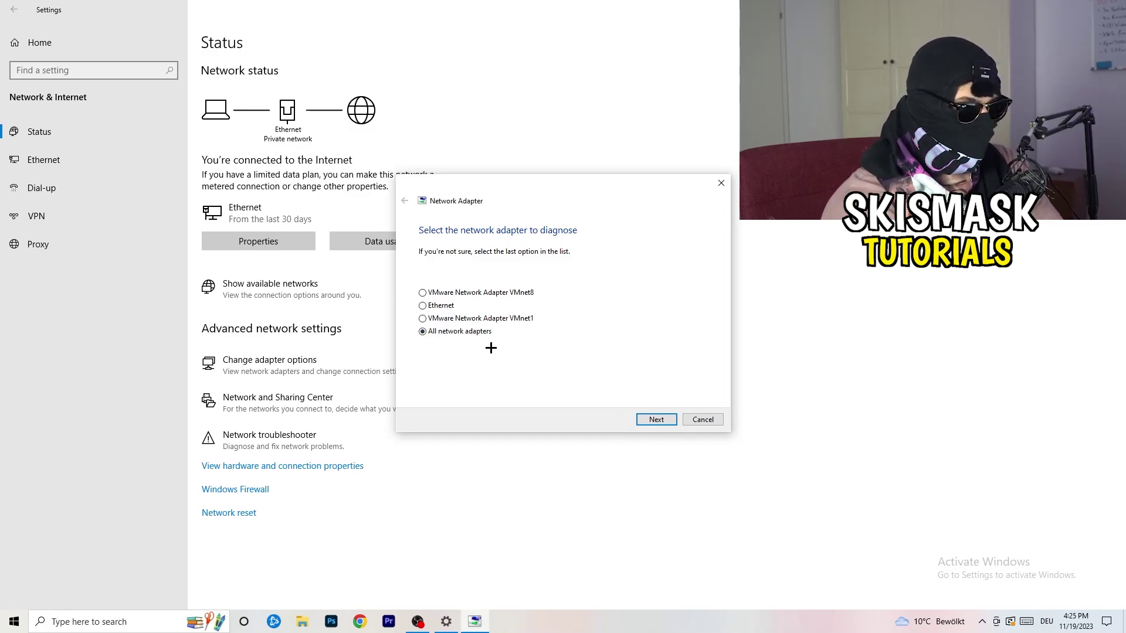
click(655, 422)
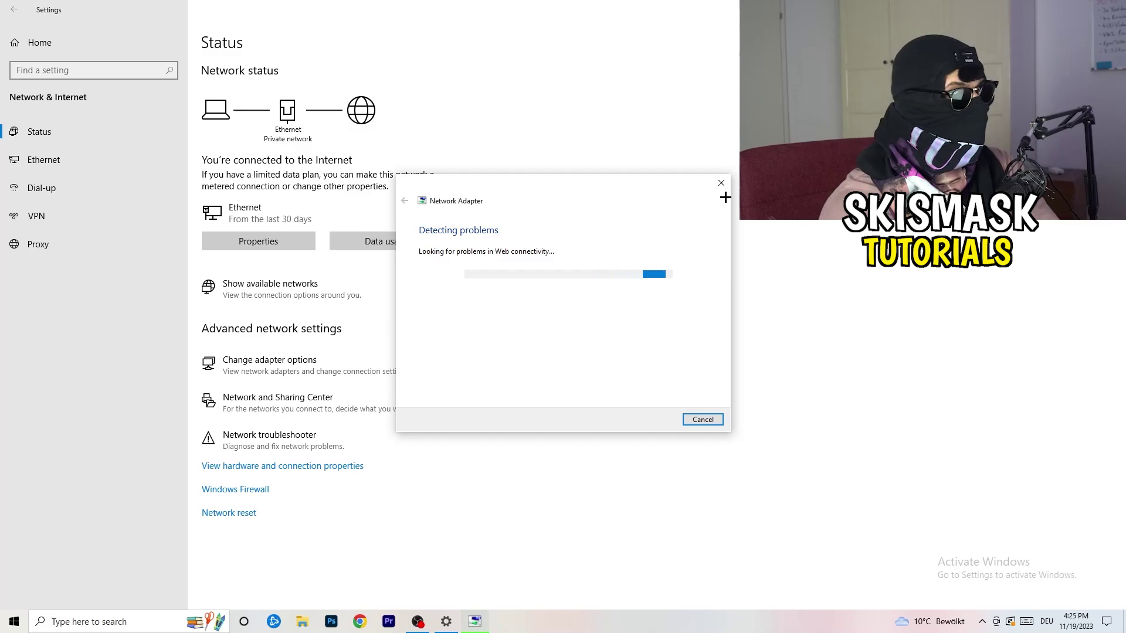
click(721, 184)
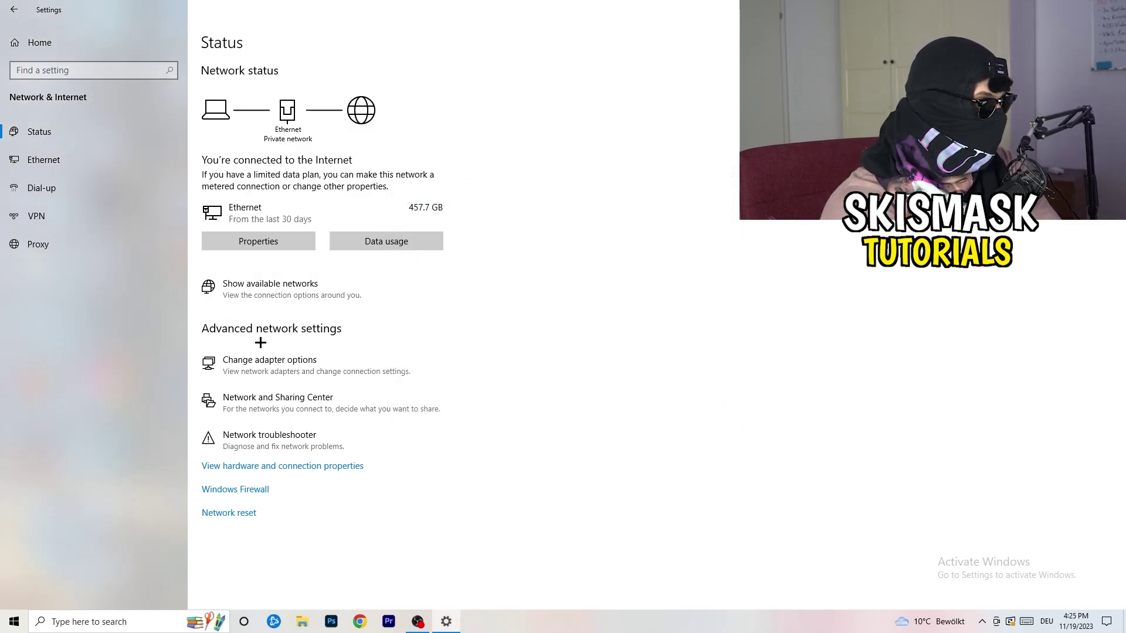
- Disable the Ethernet adapter in Network Connections
click(292, 371)
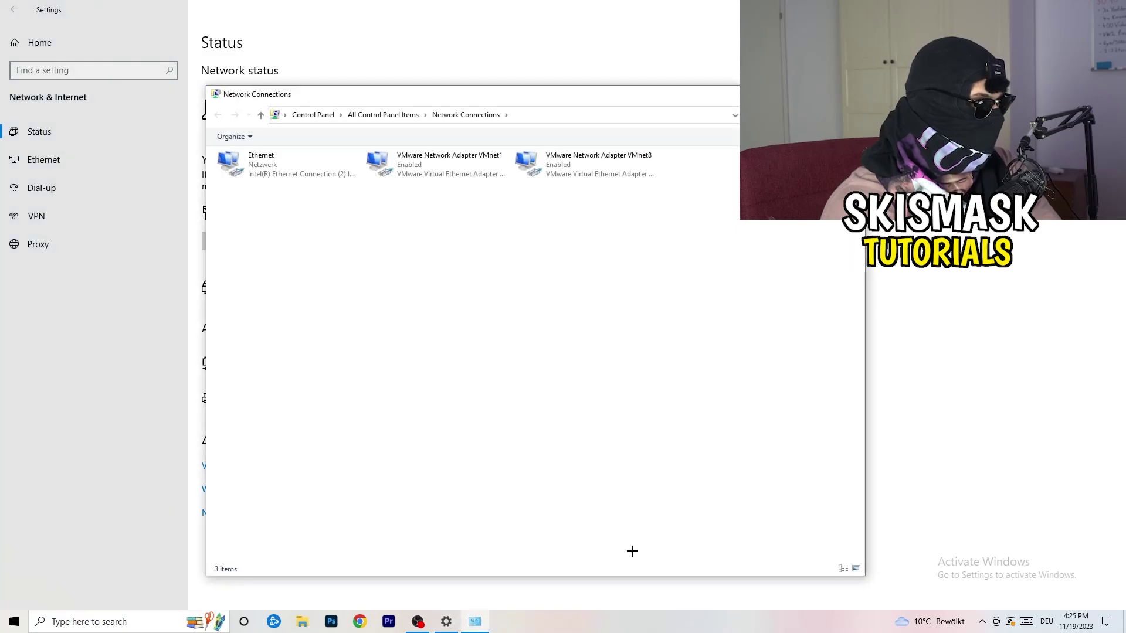
key(super+Up)
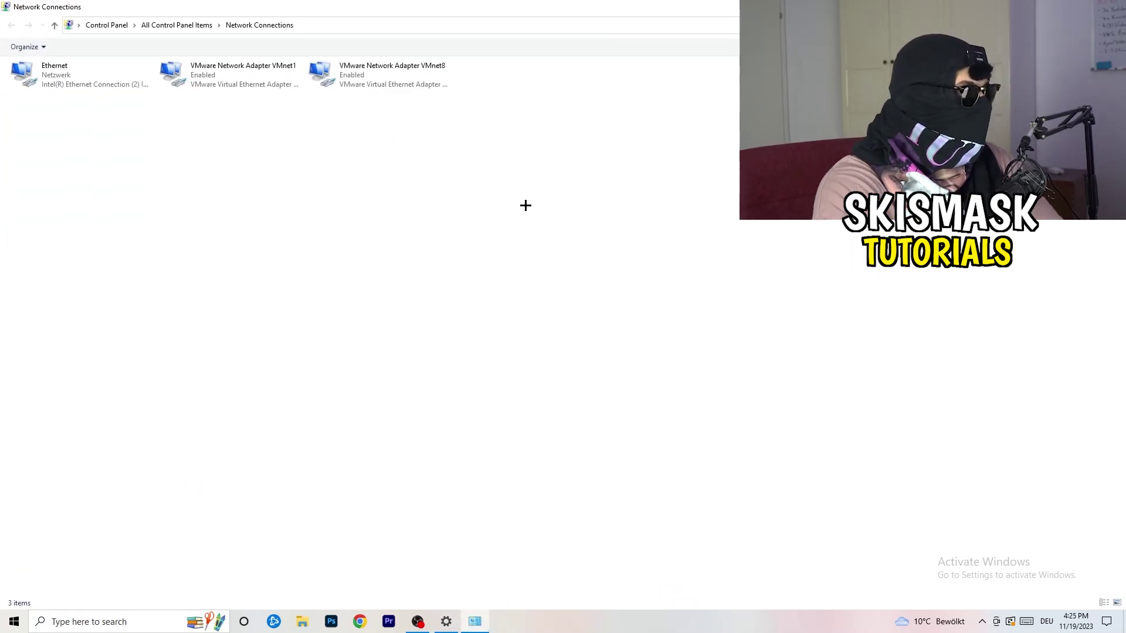
click(77, 72)
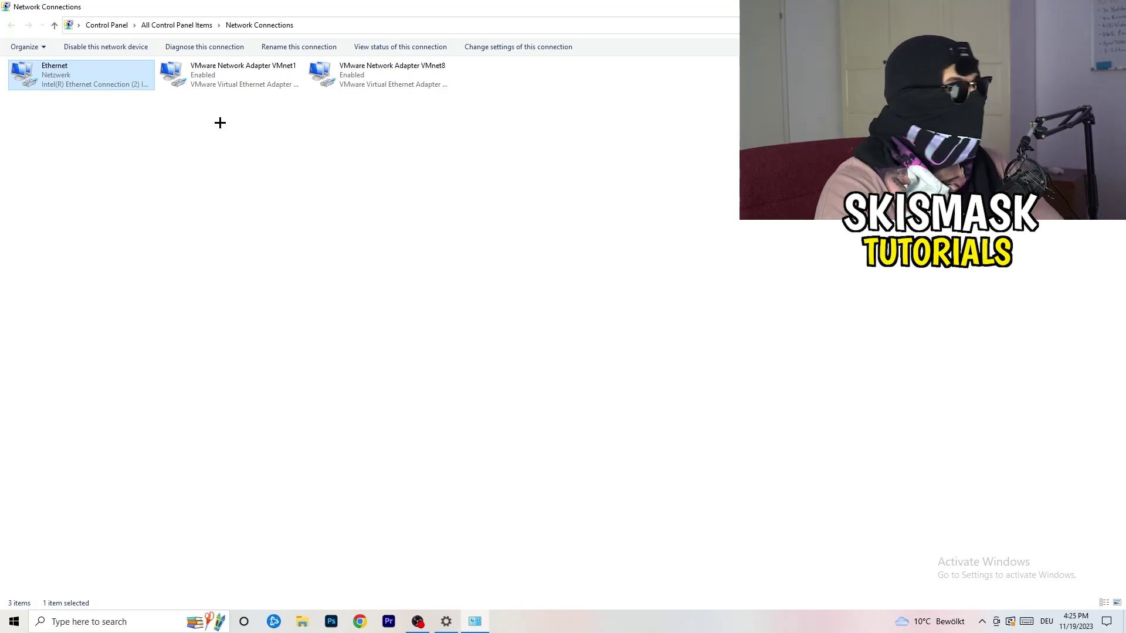
right_click(95, 71)
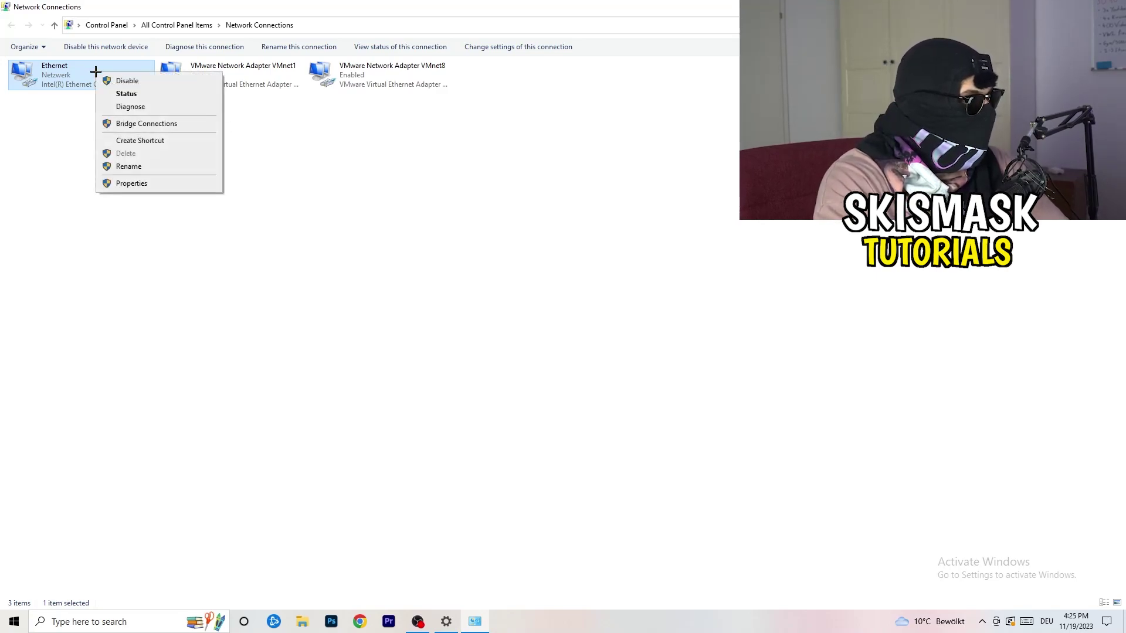
click(127, 80)
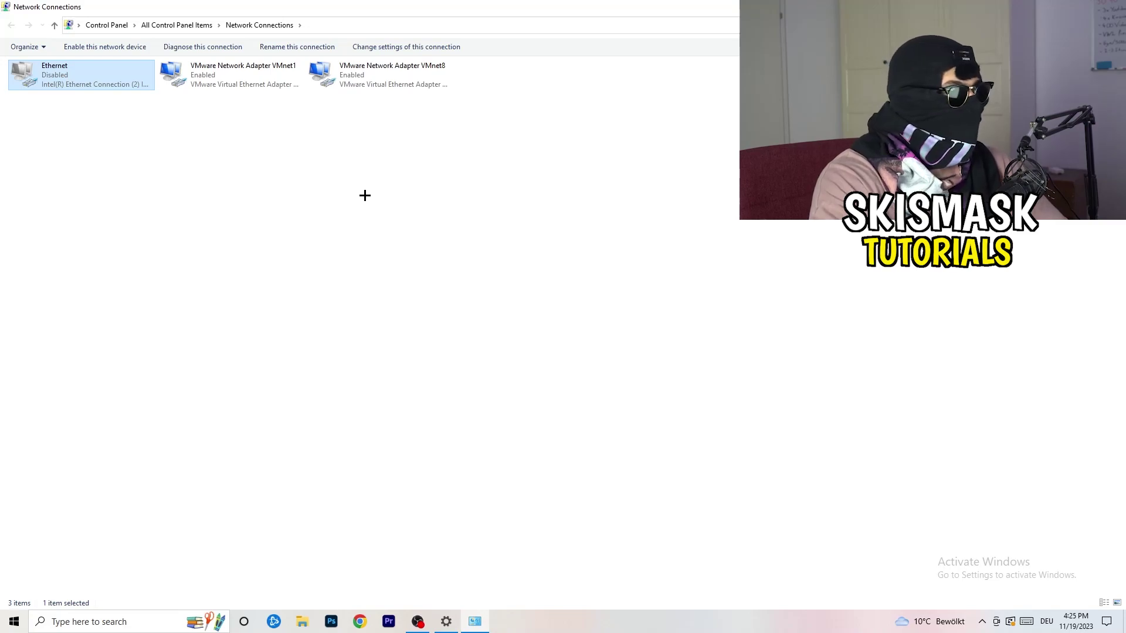
- Enable the Ethernet adapter again and close Network Connections
right_click(59, 86)
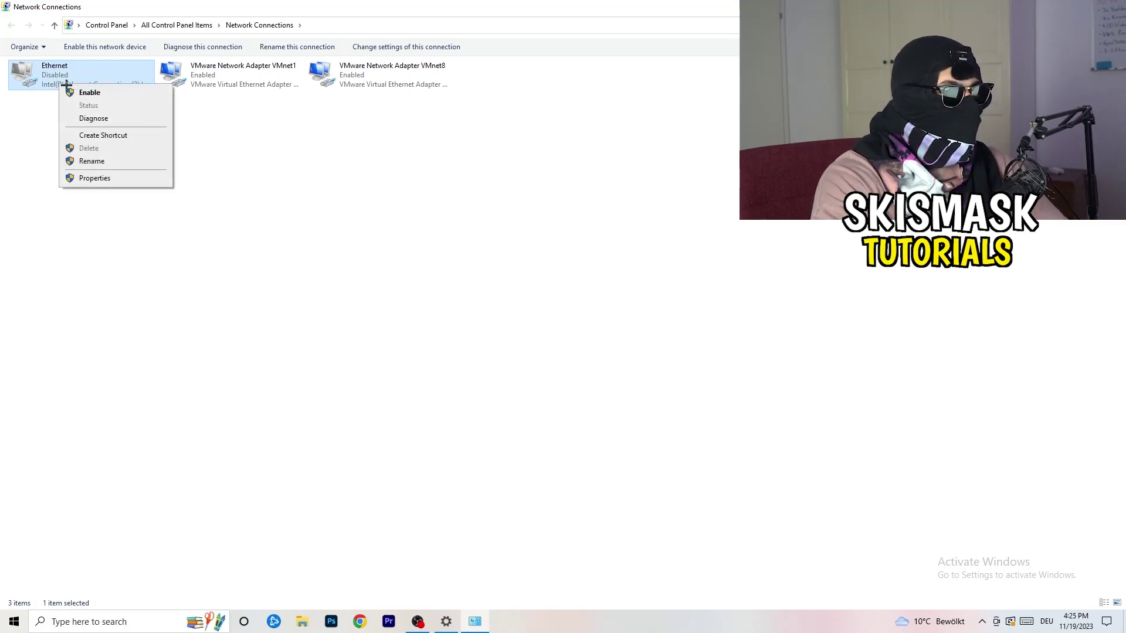
click(113, 95)
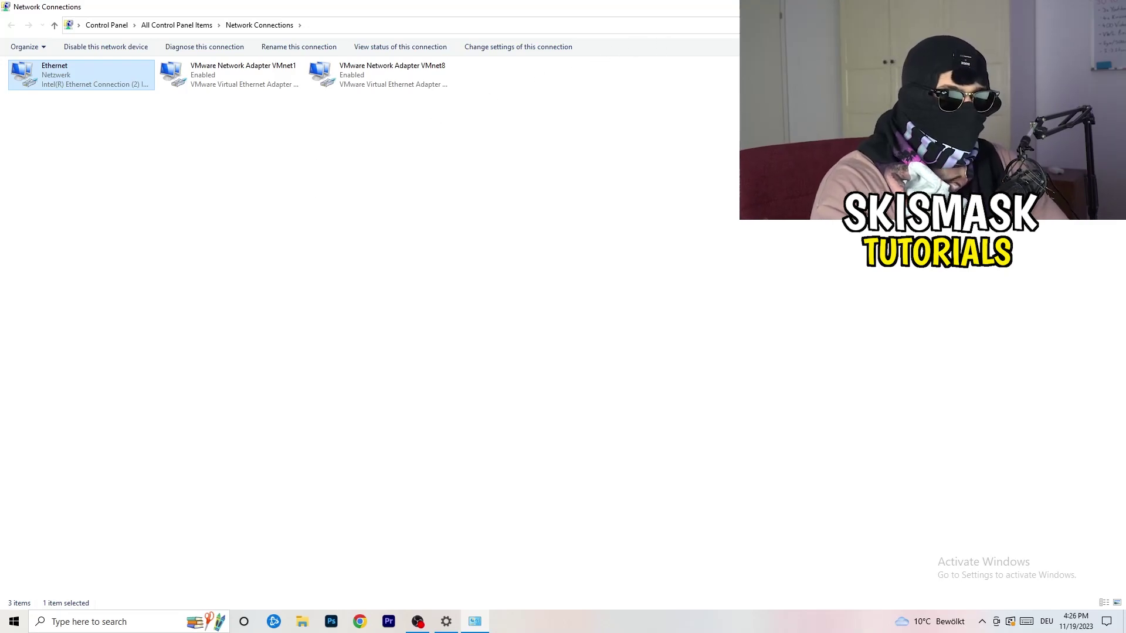
click(1112, 7)
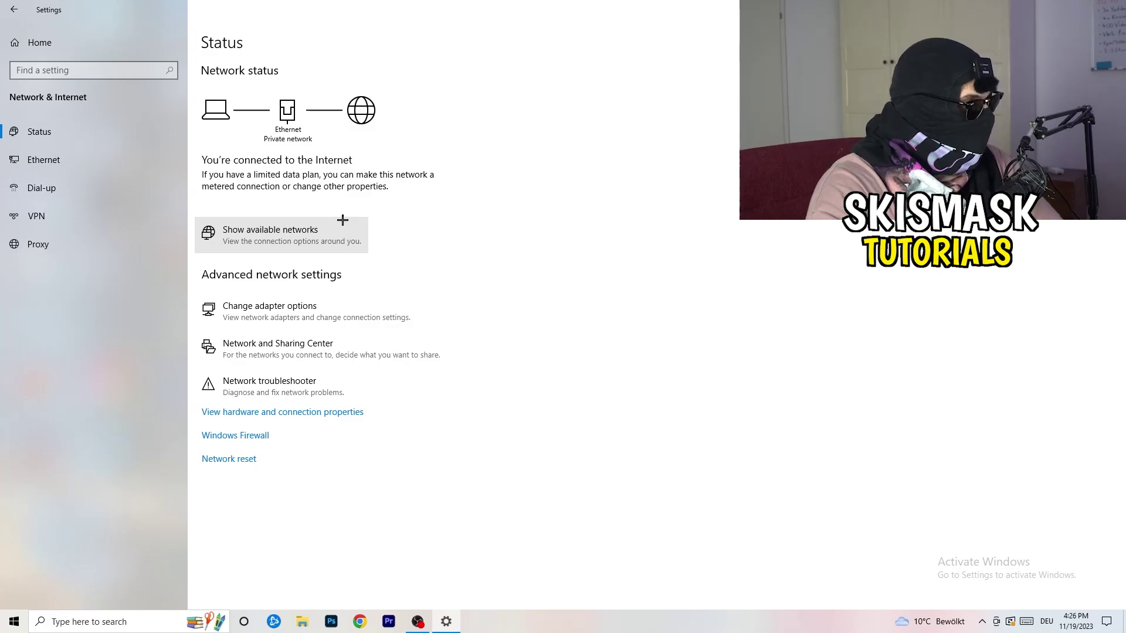
- Open the Ethernet connection's properties through Network and Sharing Center and look through the items it uses
click(333, 354)
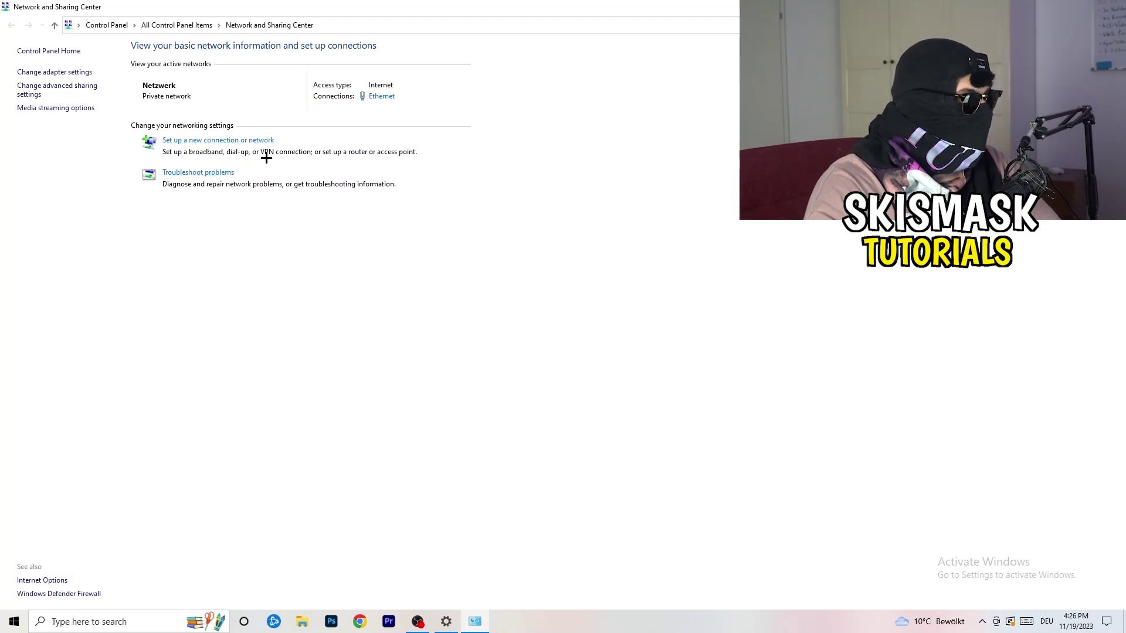
click(385, 99)
drag(560, 188, 286, 115)
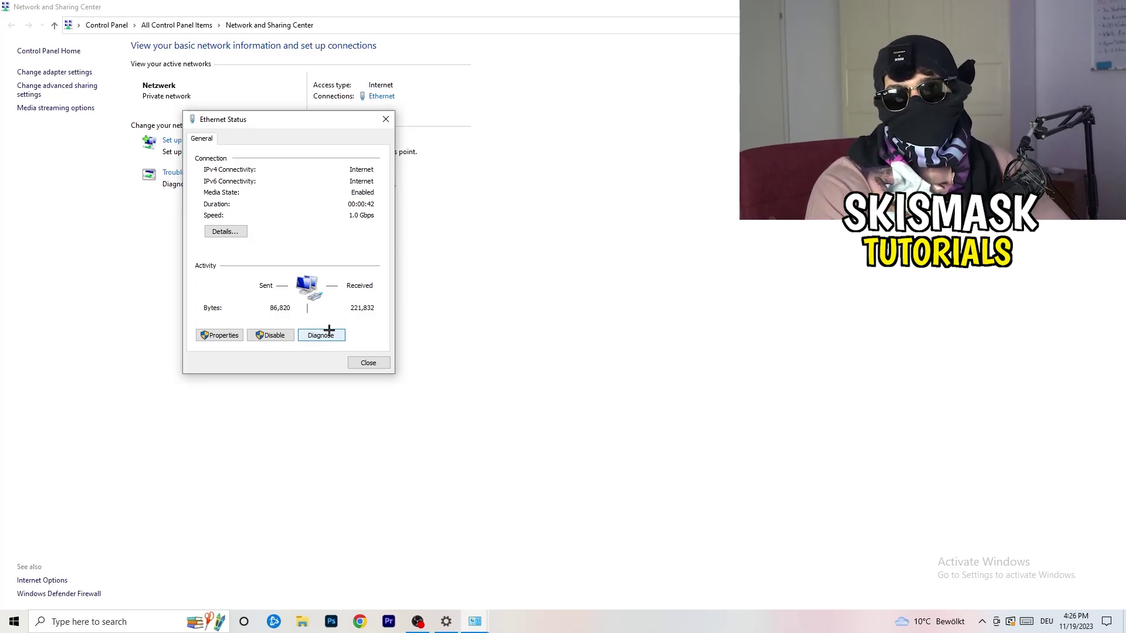
click(225, 335)
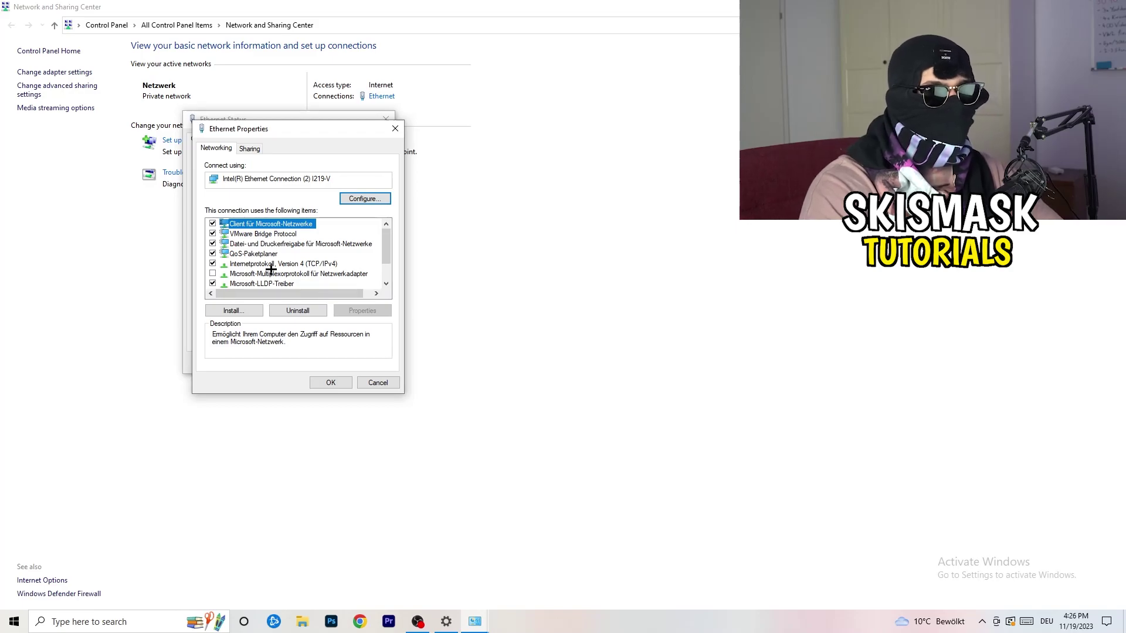
scroll(273, 259, down, 1)
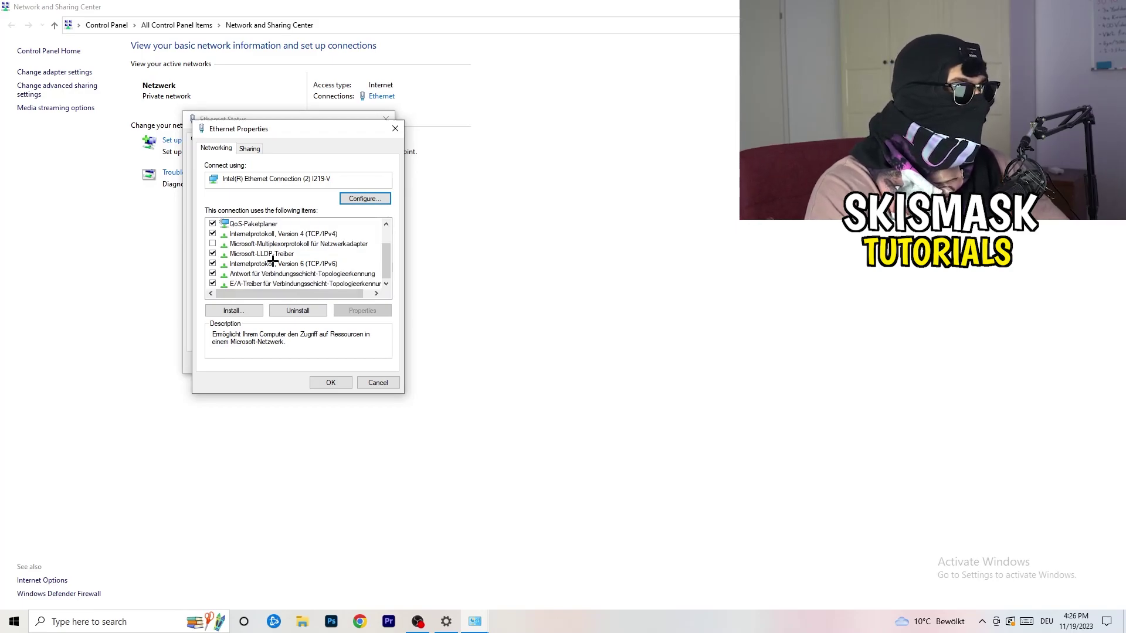
scroll(274, 259, up, 1)
scroll(277, 259, down, 1)
scroll(278, 260, up, 1)
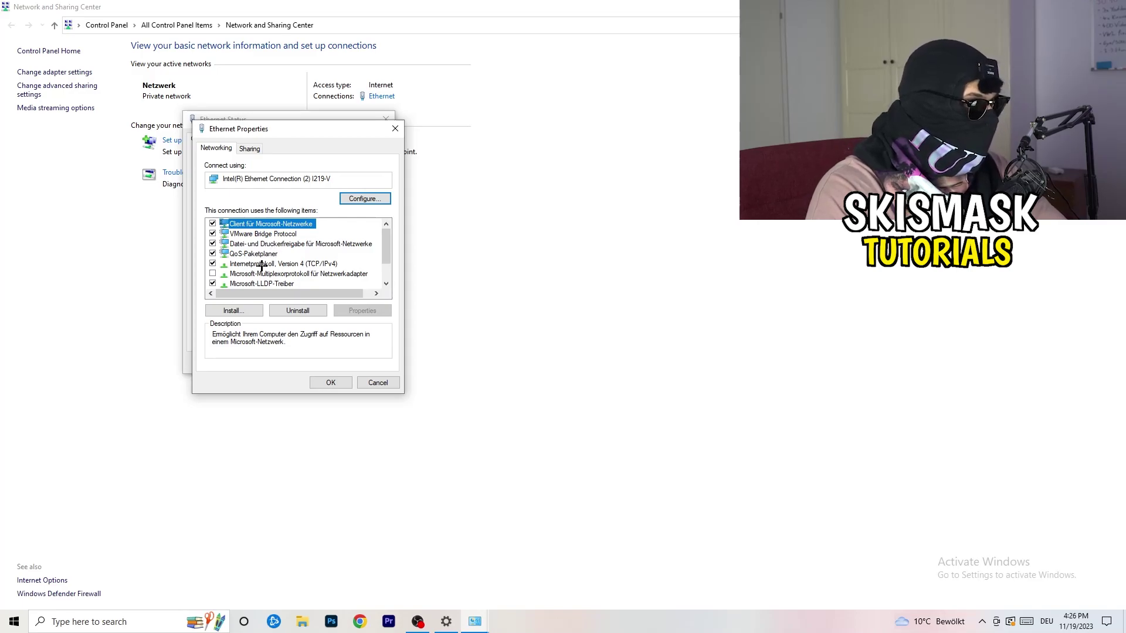
- Try manual IP and DNS addressing in the Internet Protocol Version 4 properties, discarding it and closing Network and Sharing Center
double_click(262, 265)
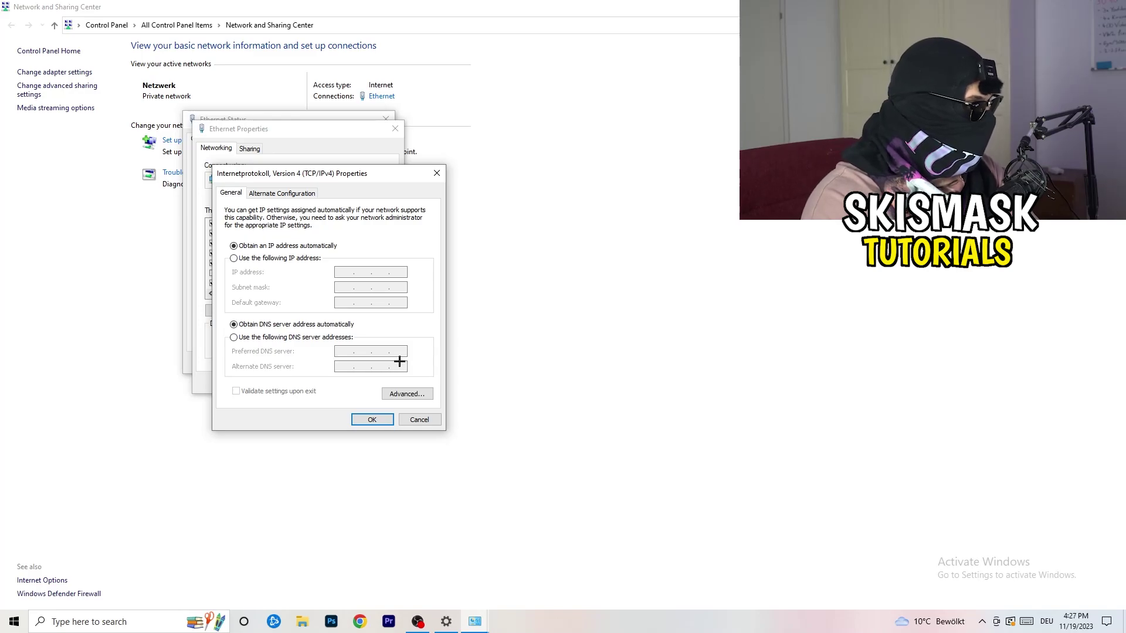
click(237, 259)
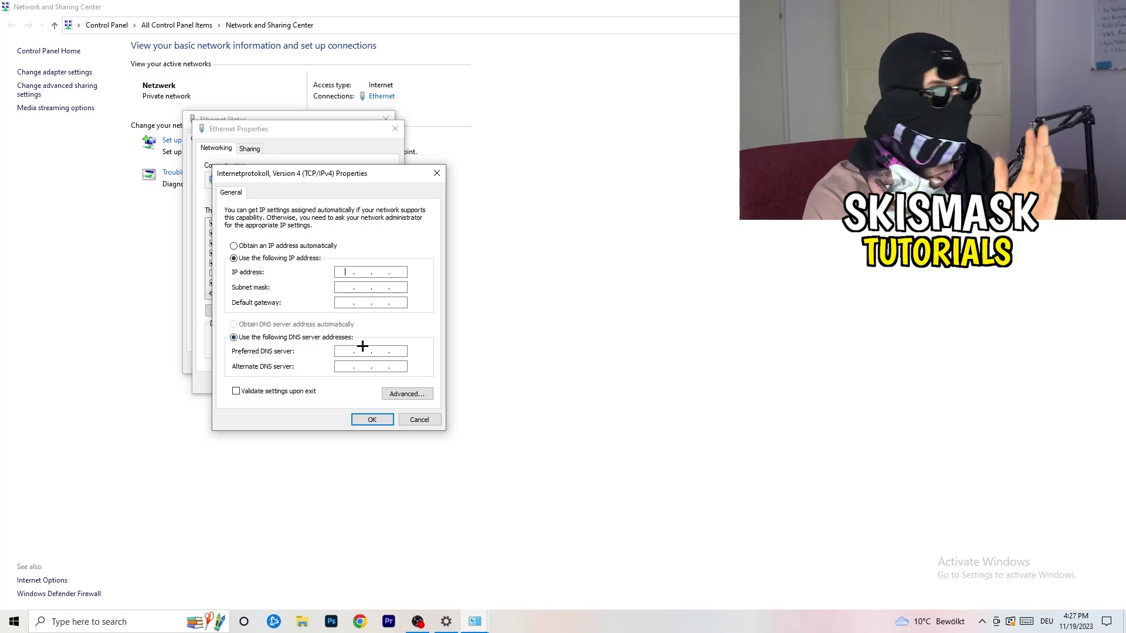
click(437, 171)
click(395, 128)
click(385, 119)
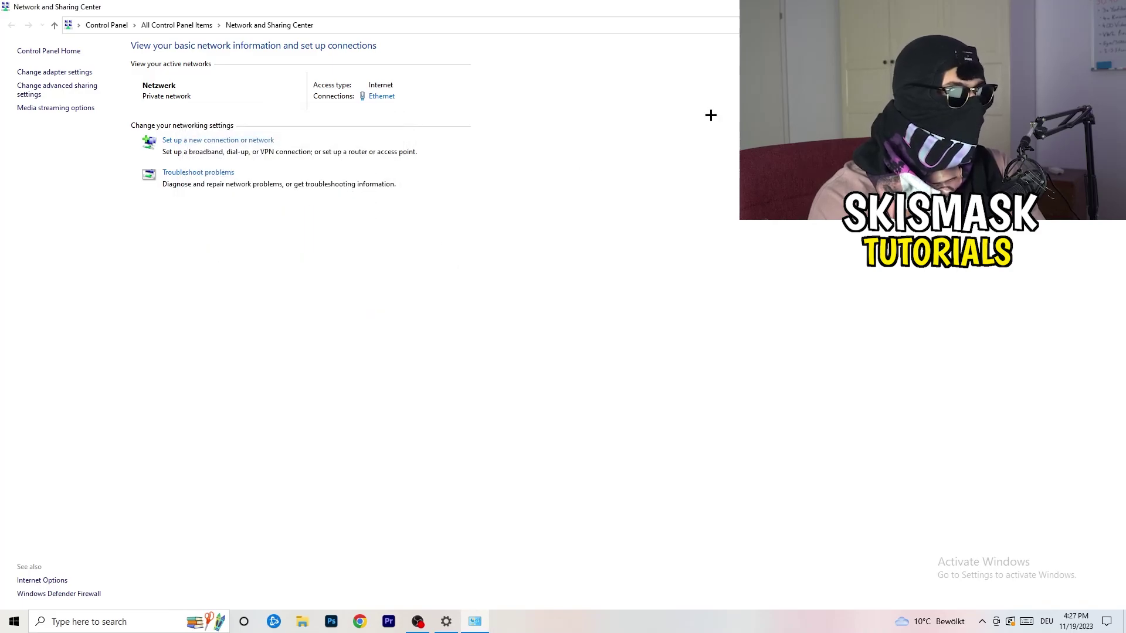
key(alt+F4)
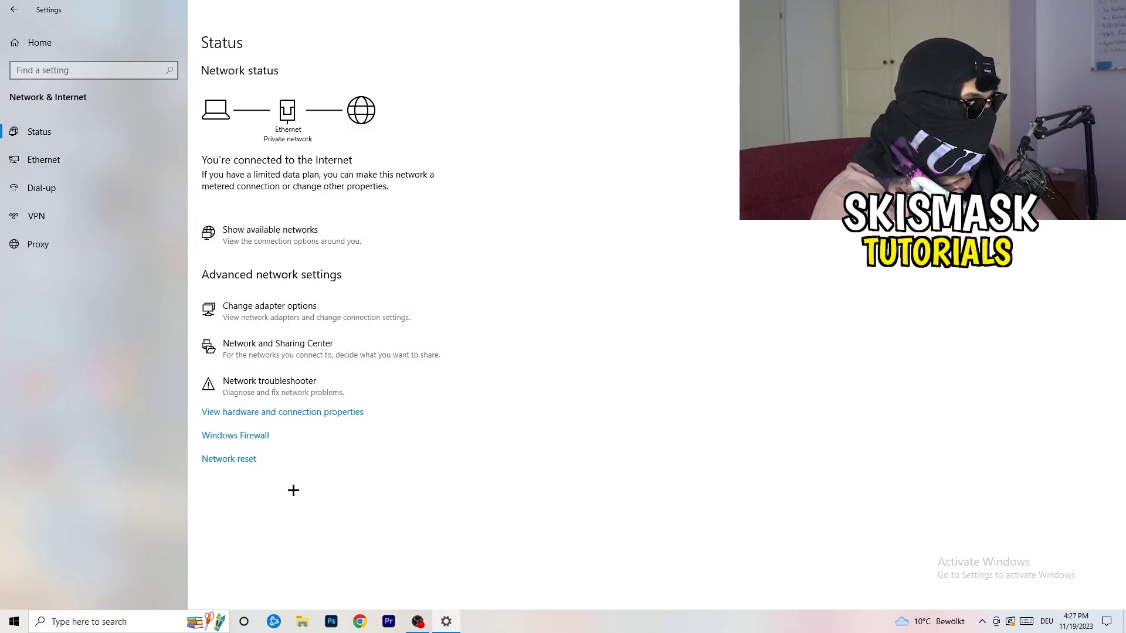
- View the Network reset option and the list of available networks
click(219, 464)
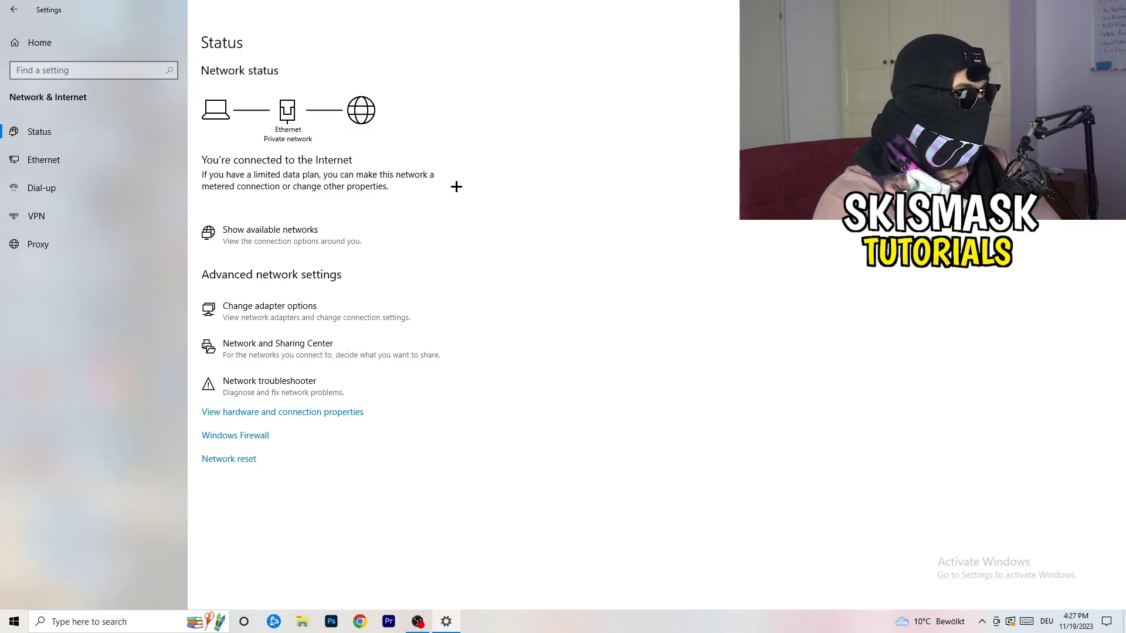
click(294, 230)
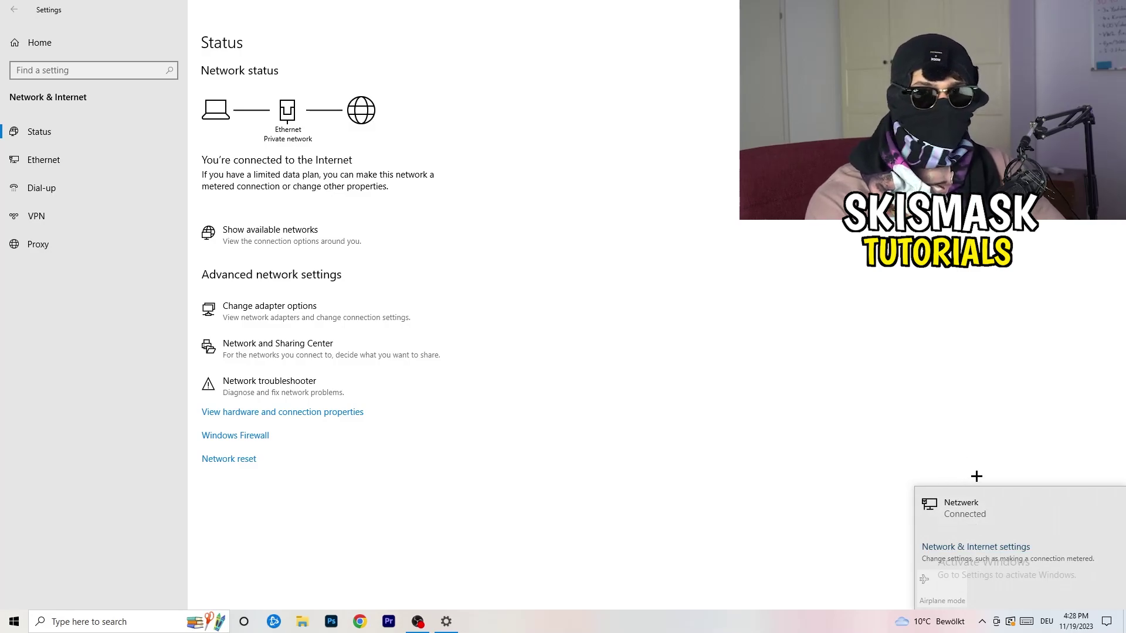
click(966, 546)
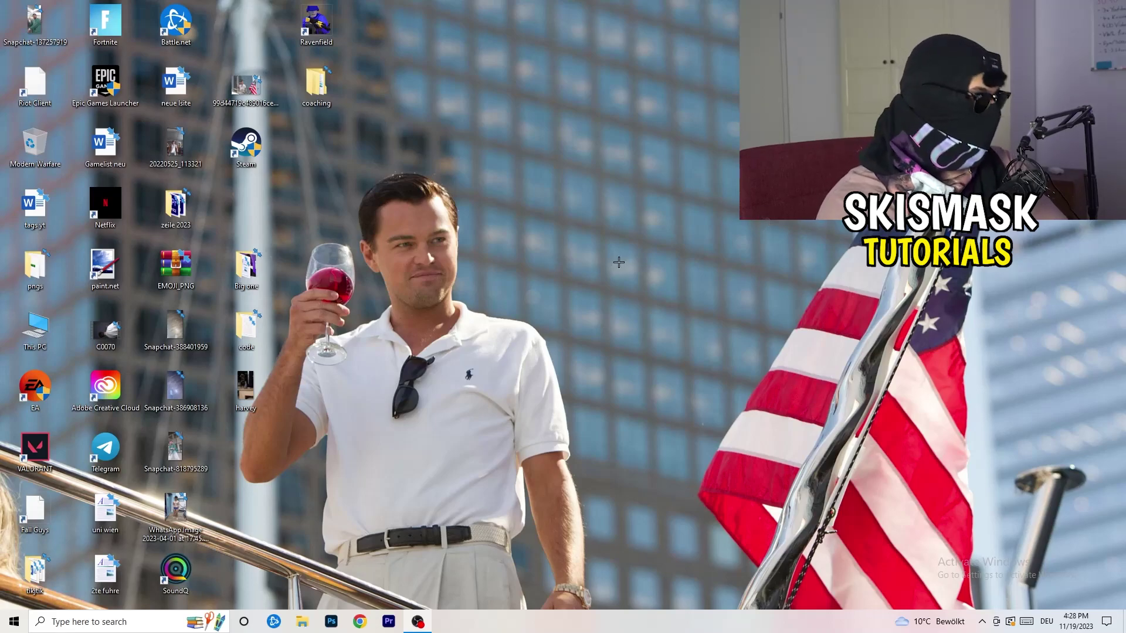
- Check the Windows Update page under Update & Security for pending updates and close Settings
click(14, 622)
click(15, 570)
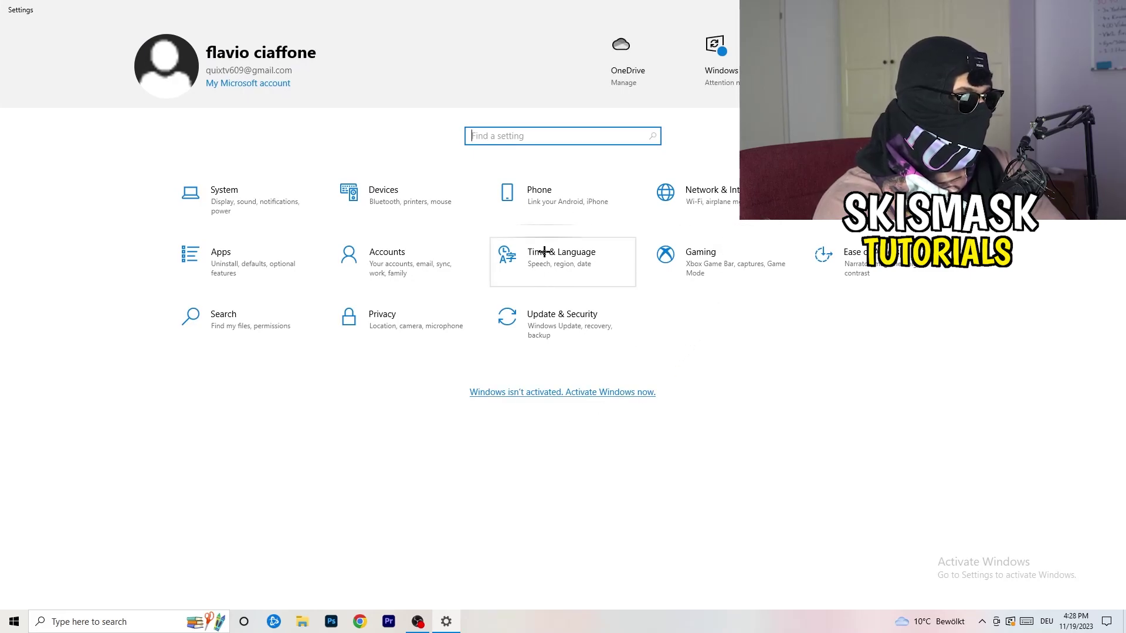
click(543, 327)
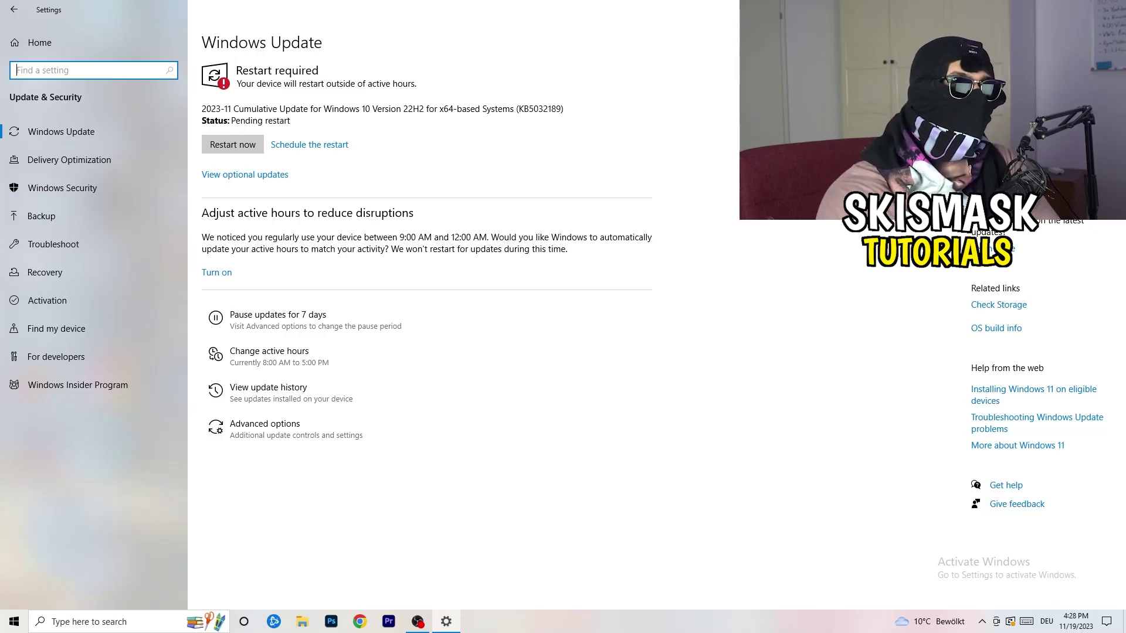
click(1113, 8)
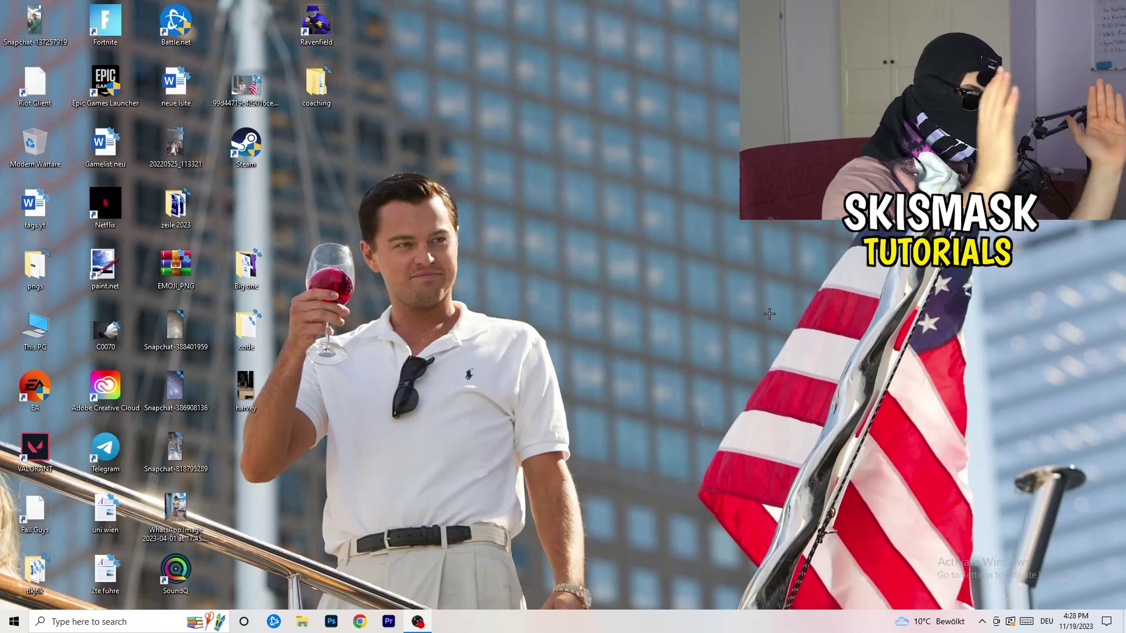